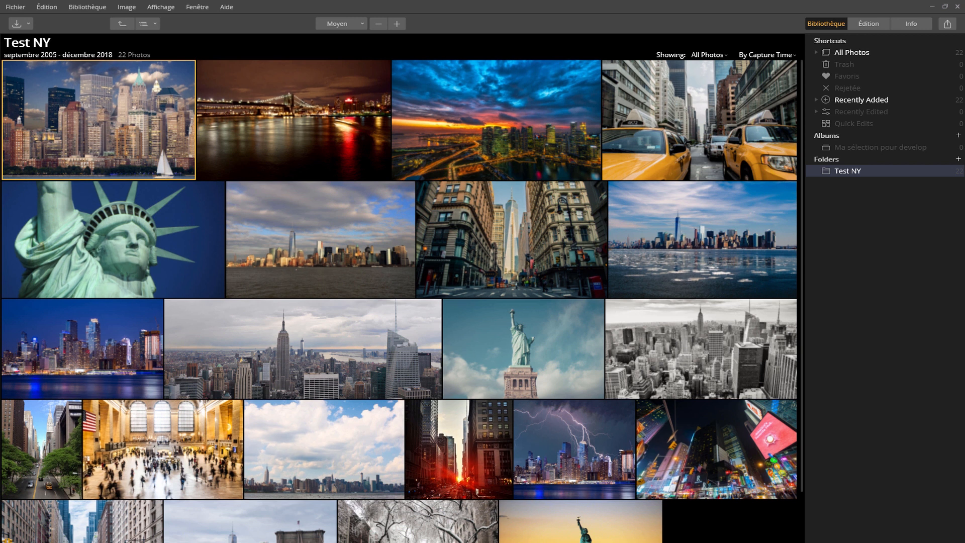
# Open the street photo with the tall glass tower from the Test NY gallery and add the Développement filter
pyautogui.scroll(-1, 772, 267)
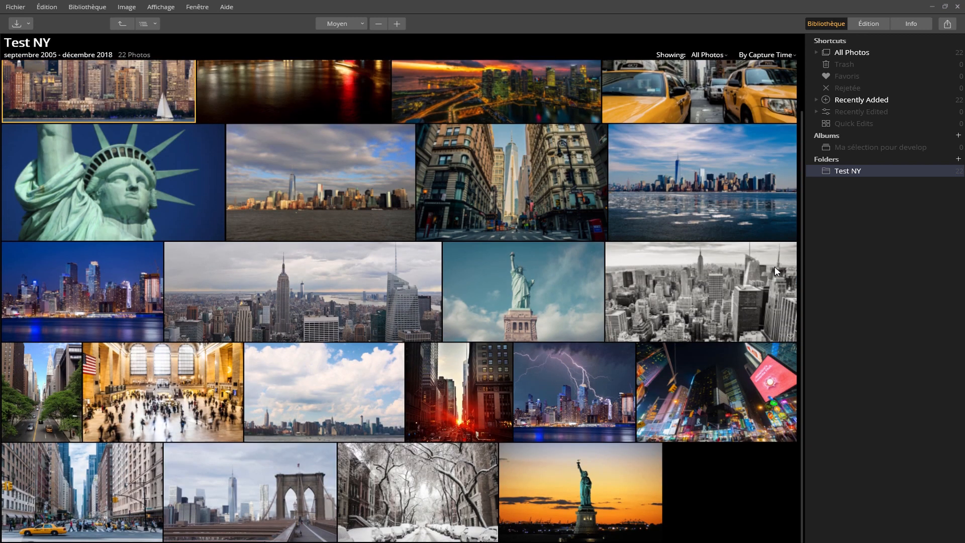
pyautogui.scroll(1, 734, 331)
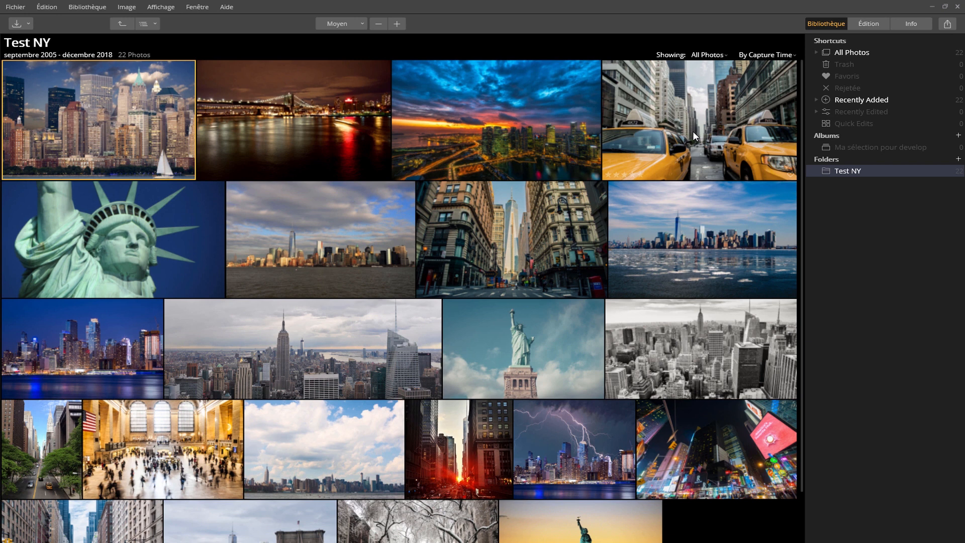
pyautogui.doubleClick(443, 238)
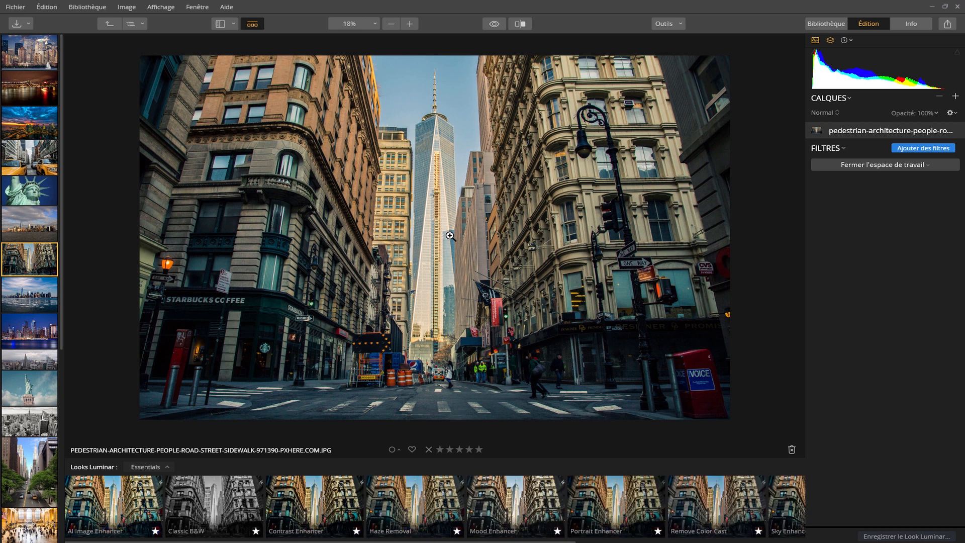
pyautogui.click(918, 147)
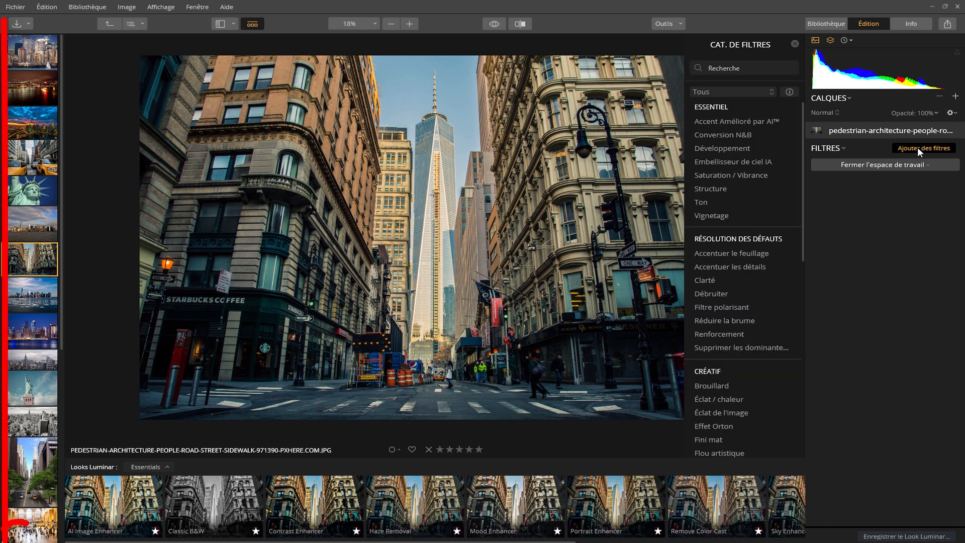
pyautogui.click(748, 147)
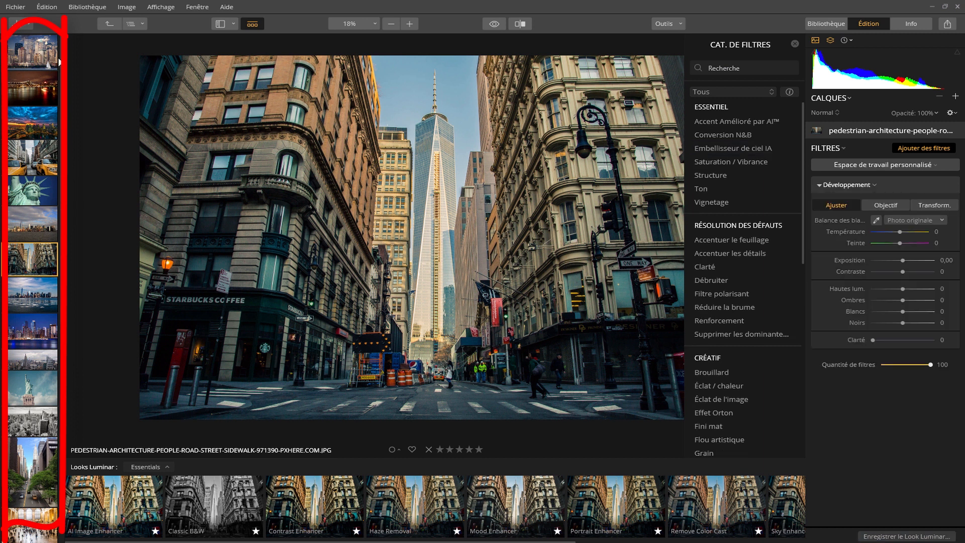
# Look through the remaining thumbnails in the filmstrip and return to the gallery grid
pyautogui.scroll(-10, 61, 110)
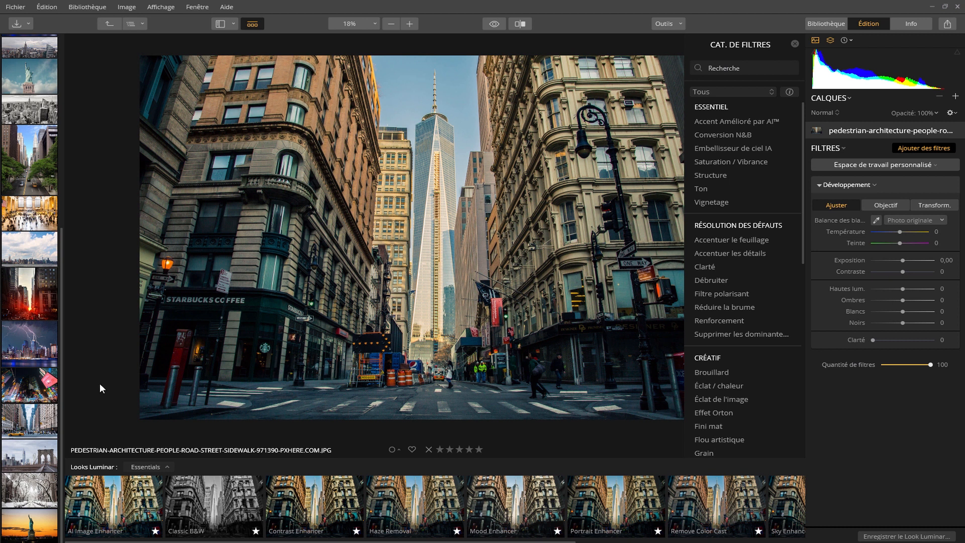
pyautogui.moveTo(62, 386)
pyautogui.mouseDown()
pyautogui.moveTo(68, 179)
pyautogui.moveTo(74, 399)
pyautogui.mouseUp()
pyautogui.click(108, 23)
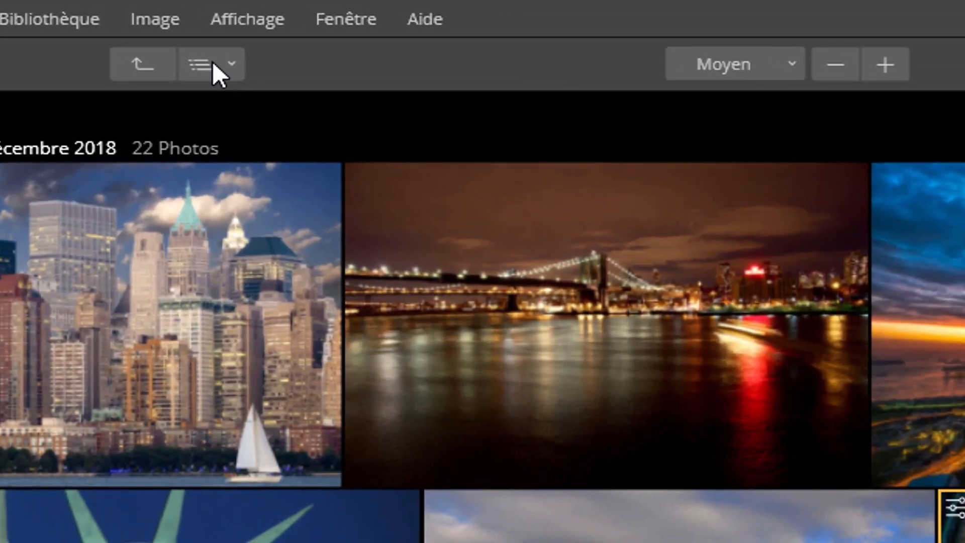
pyautogui.click(154, 23)
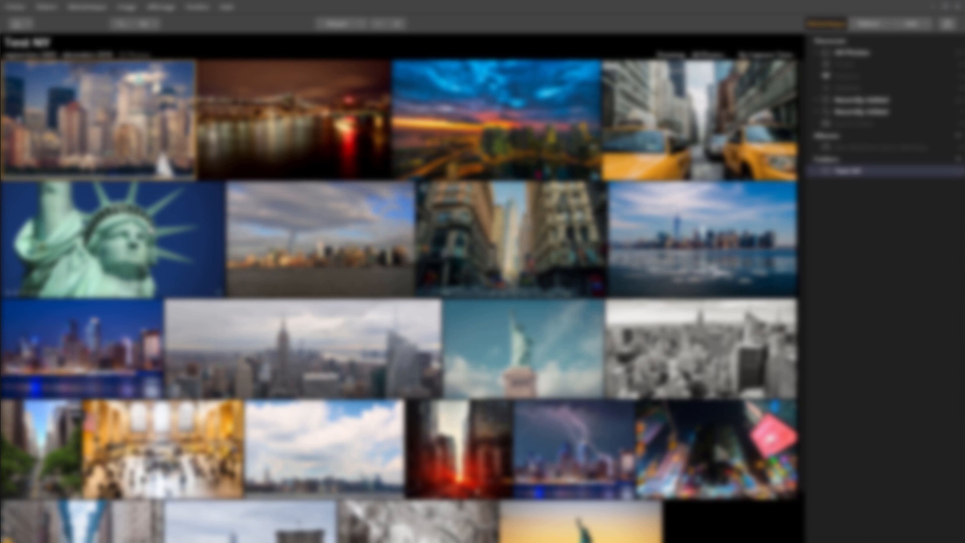
# Open the Statue of Liberty close-up and add a Saturation / Vibrance filter with Saturation at -100
pyautogui.click(149, 225)
pyautogui.doubleClick(148, 224)
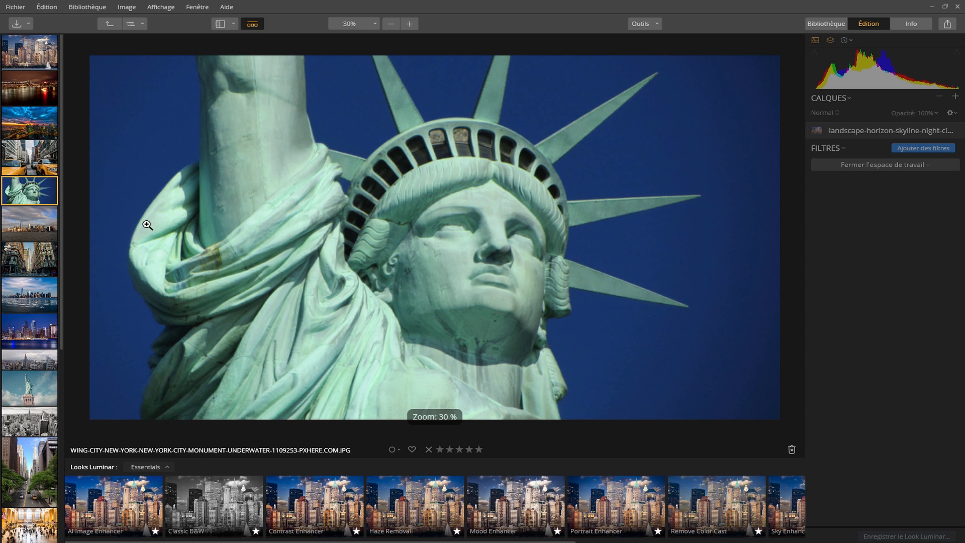
pyautogui.click(936, 149)
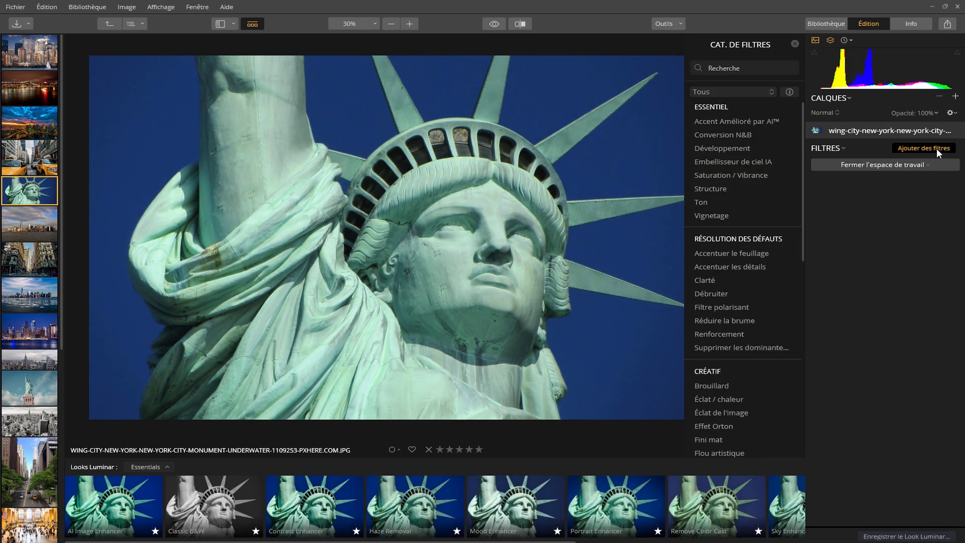
pyautogui.click(751, 176)
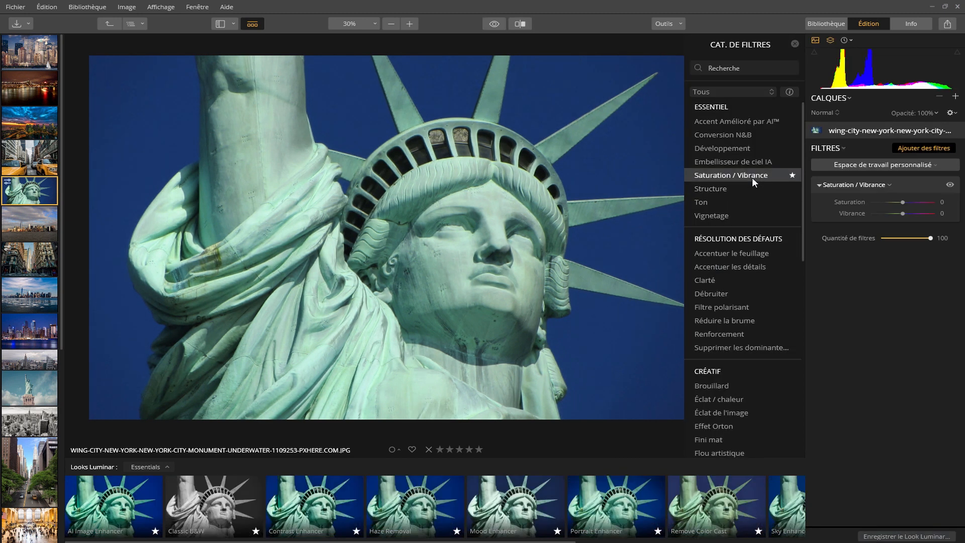
pyautogui.moveTo(905, 201); pyautogui.dragTo(847, 203)
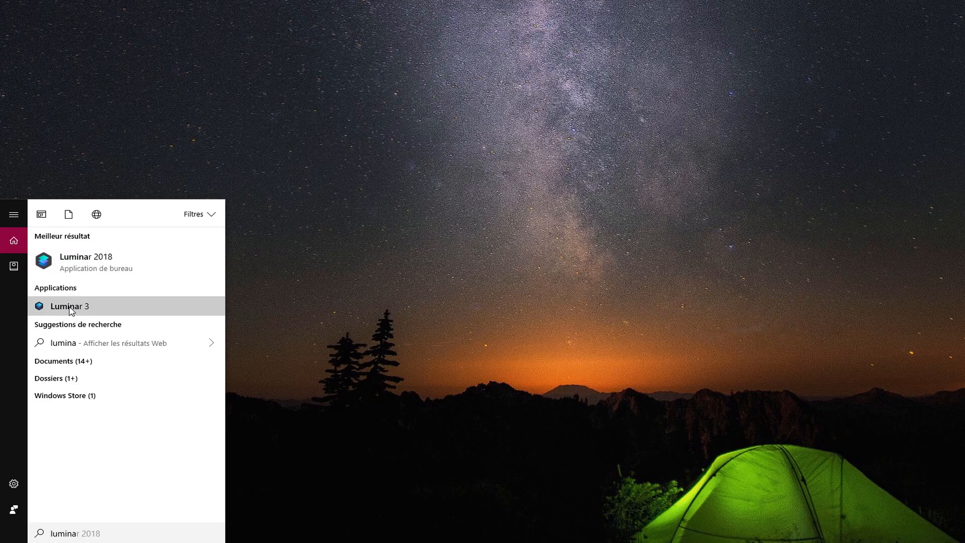
# Launch Luminar 3 and reopen the Statue of Liberty close-up for editing
pyautogui.click(69, 316)
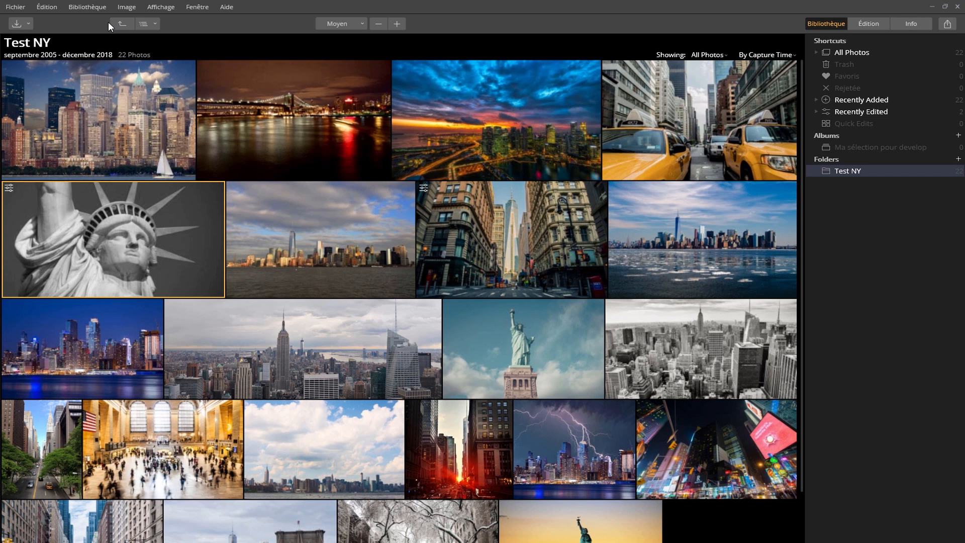
pyautogui.doubleClick(122, 238)
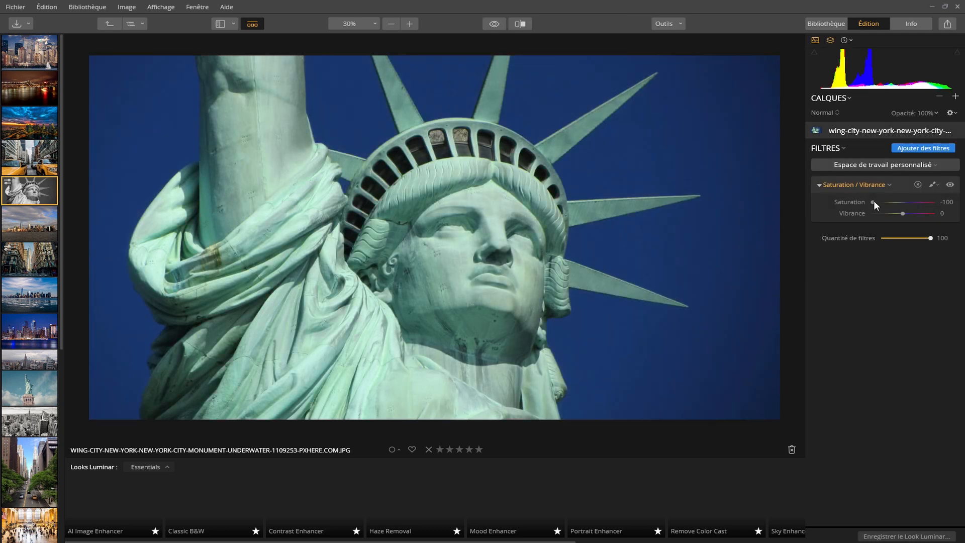
# Set Saturation to 1, switch off the Saturation / Vibrance filter and return to the gallery grid
pyautogui.moveTo(872, 203); pyautogui.dragTo(903, 203)
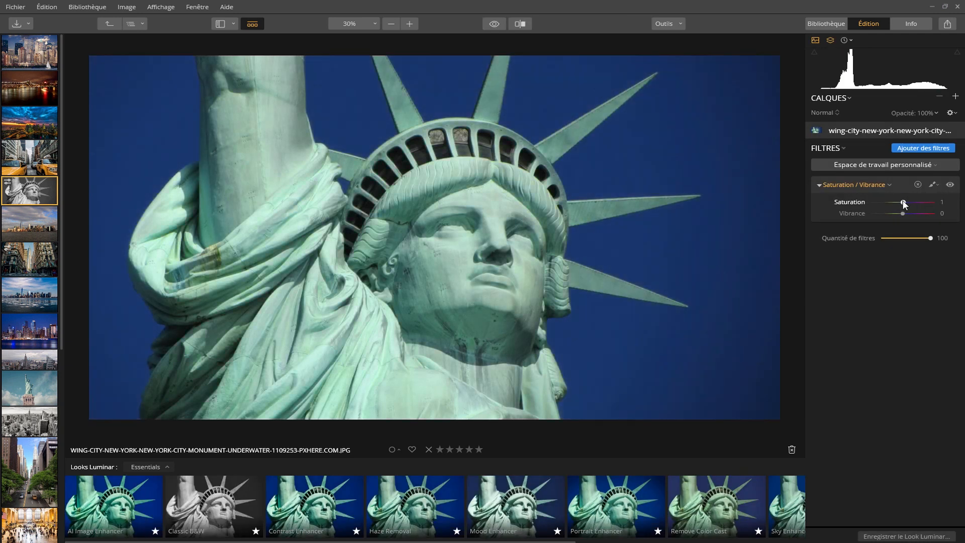
pyautogui.click(949, 184)
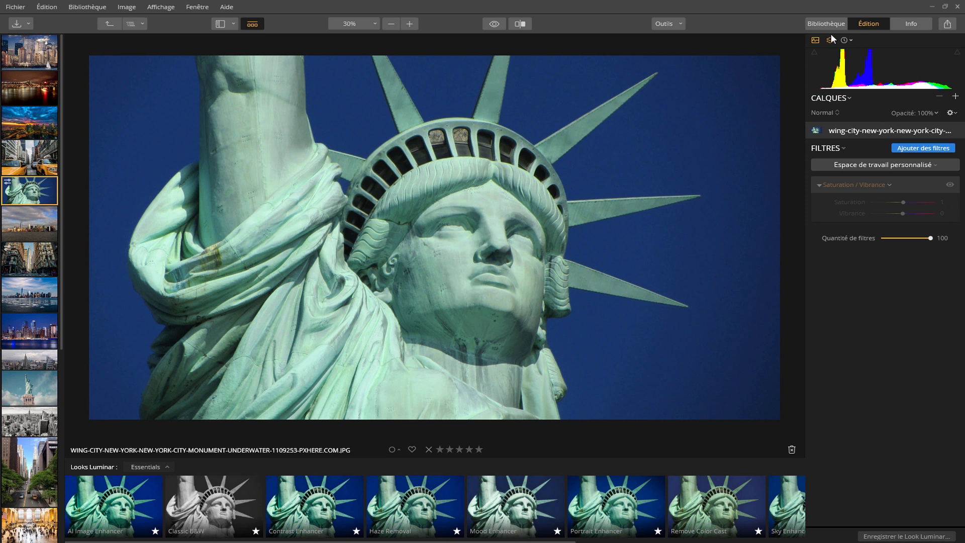
pyautogui.click(110, 22)
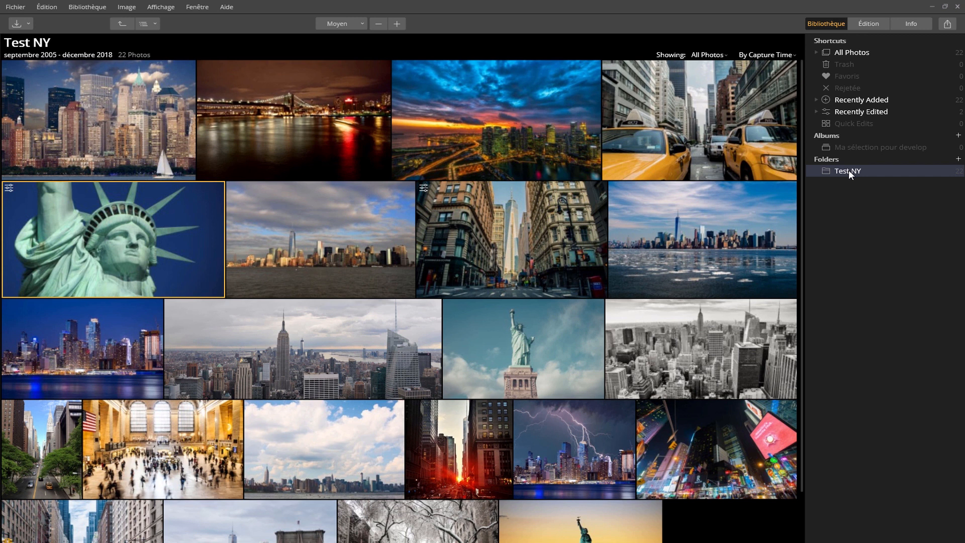
# Add the folder Galerie test Luminar 3 to the library's folders
pyautogui.click(957, 159)
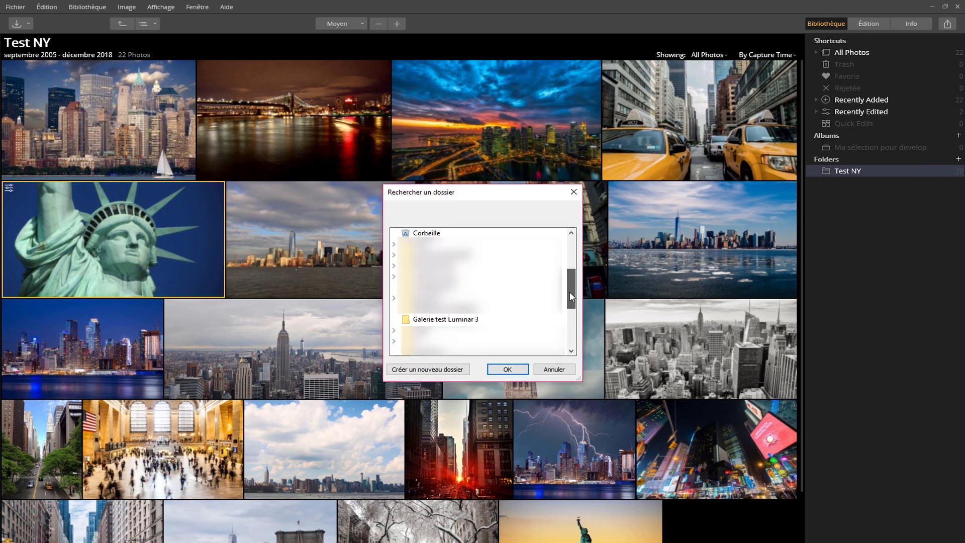
pyautogui.click(461, 319)
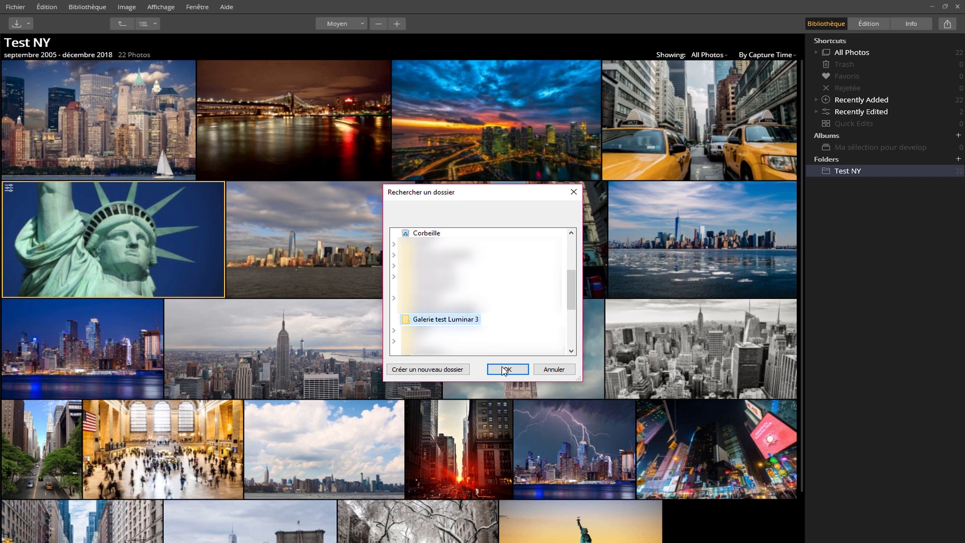
pyautogui.click(506, 369)
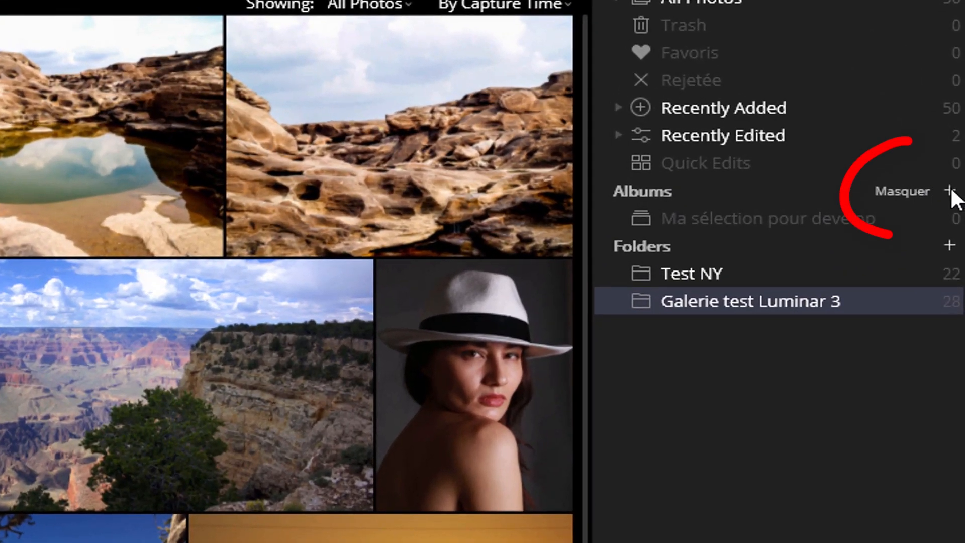
# Create a new empty album named A développer
pyautogui.click(949, 191)
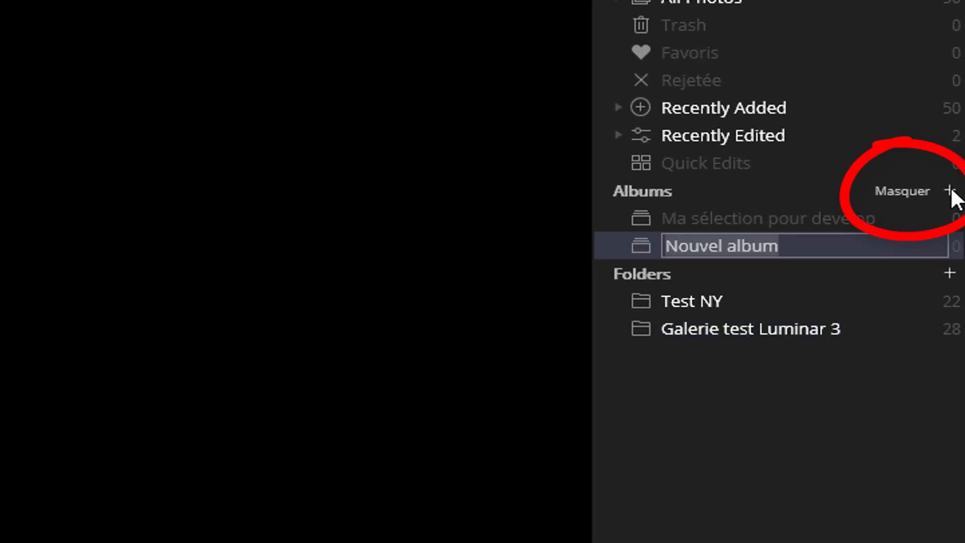
pyautogui.write('A')
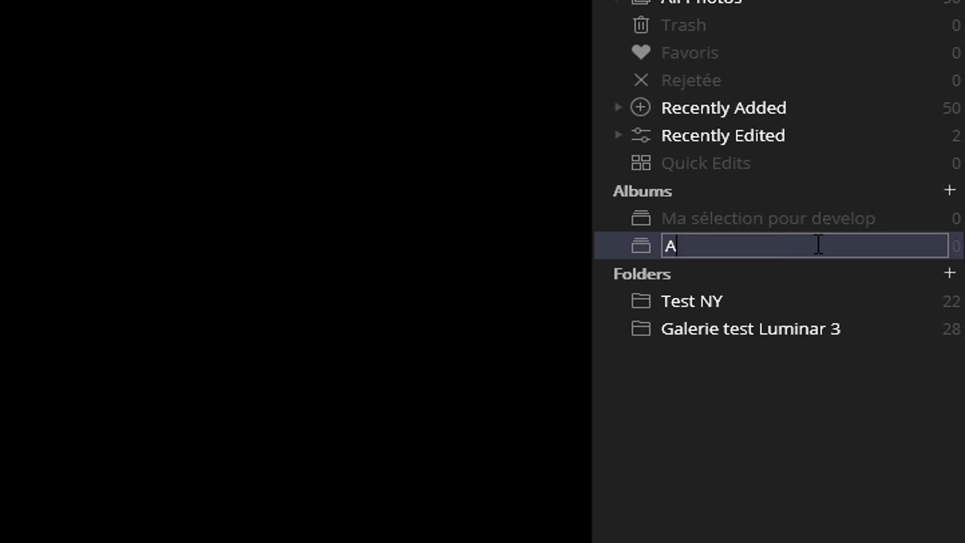
pyautogui.write(' développer')
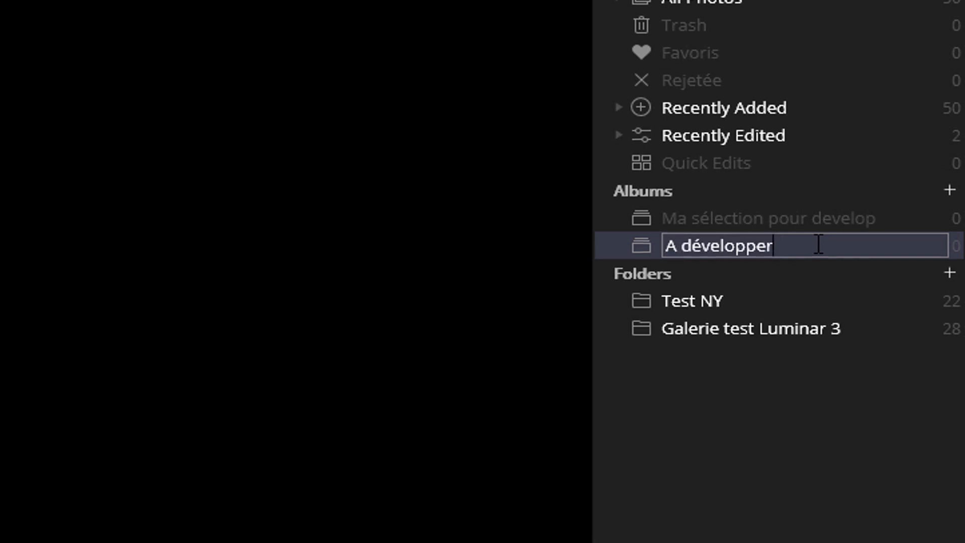
pyautogui.press('Return')
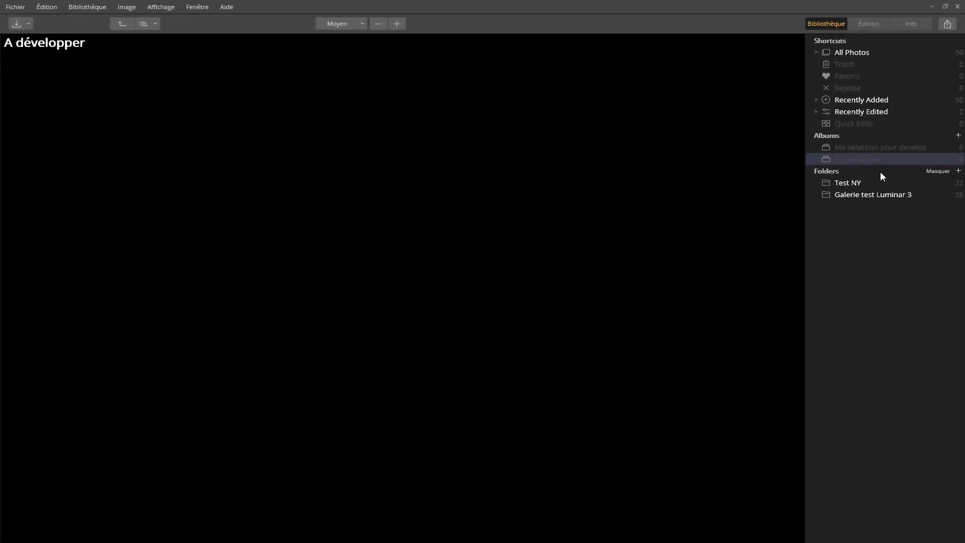
# Add the two portraits of women wearing hats from Galerie test Luminar 3 to the A développer album
pyautogui.click(854, 197)
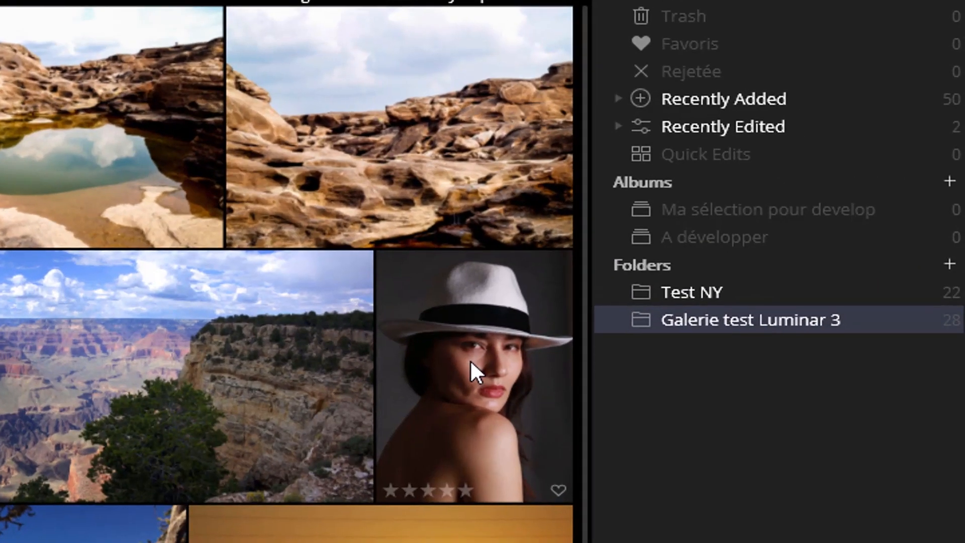
pyautogui.click(753, 211)
pyautogui.moveTo(472, 358); pyautogui.dragTo(710, 236)
pyautogui.moveTo(173, 427); pyautogui.dragTo(836, 120)
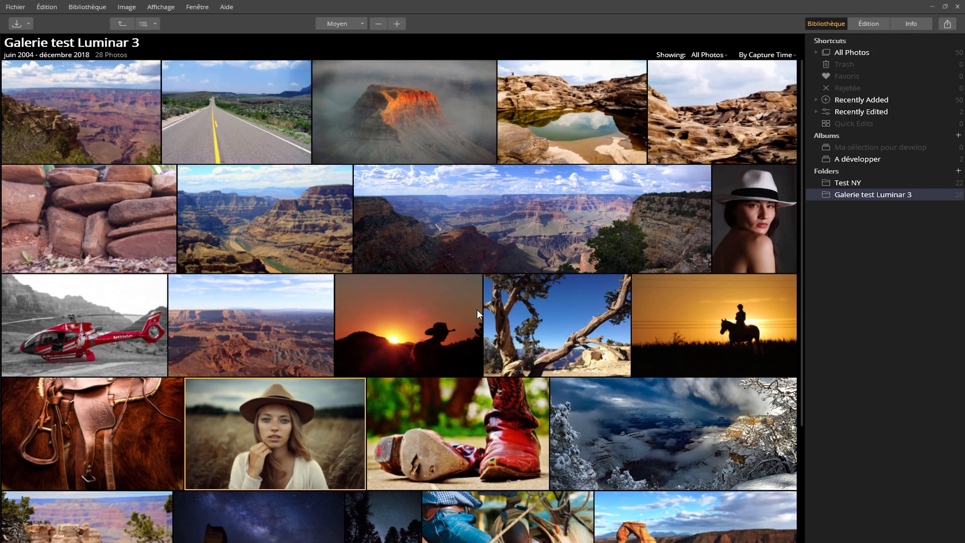
# Create an album named Selection from the helicopter, canyon, cowboy sunset, tree, horse rider and saddle photos, and return to the A développer album
pyautogui.click(71, 303)
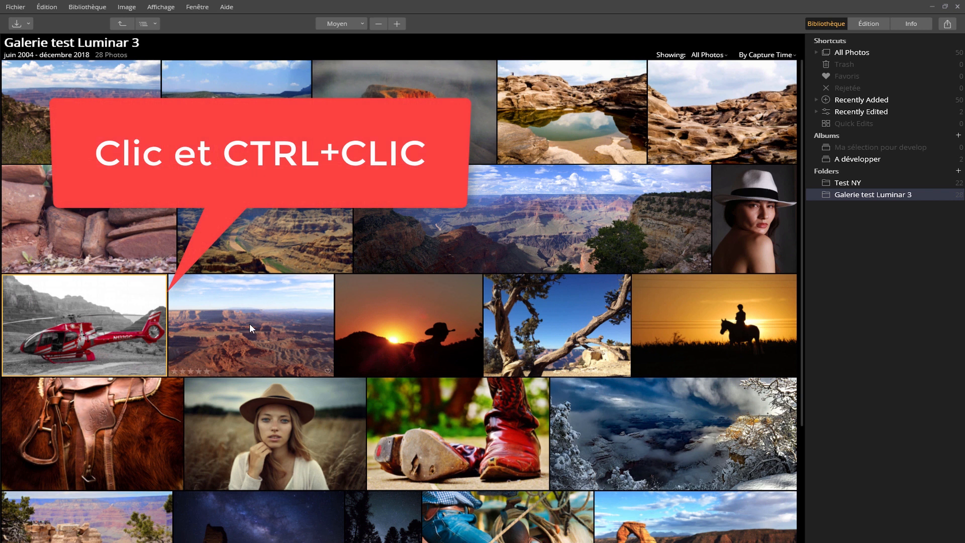
pyautogui.keyDown('ctrl'); pyautogui.click(279, 324); pyautogui.keyUp('ctrl')
pyautogui.keyDown('ctrl'); pyautogui.click(367, 332); pyautogui.keyUp('ctrl')
pyautogui.keyDown('ctrl'); pyautogui.click(525, 331); pyautogui.keyUp('ctrl')
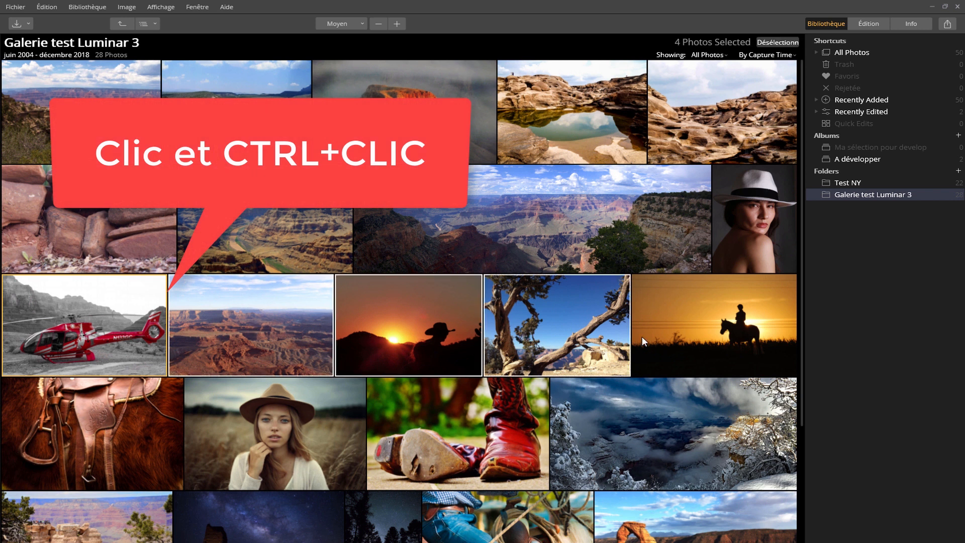
pyautogui.keyDown('ctrl'); pyautogui.click(707, 338); pyautogui.keyUp('ctrl')
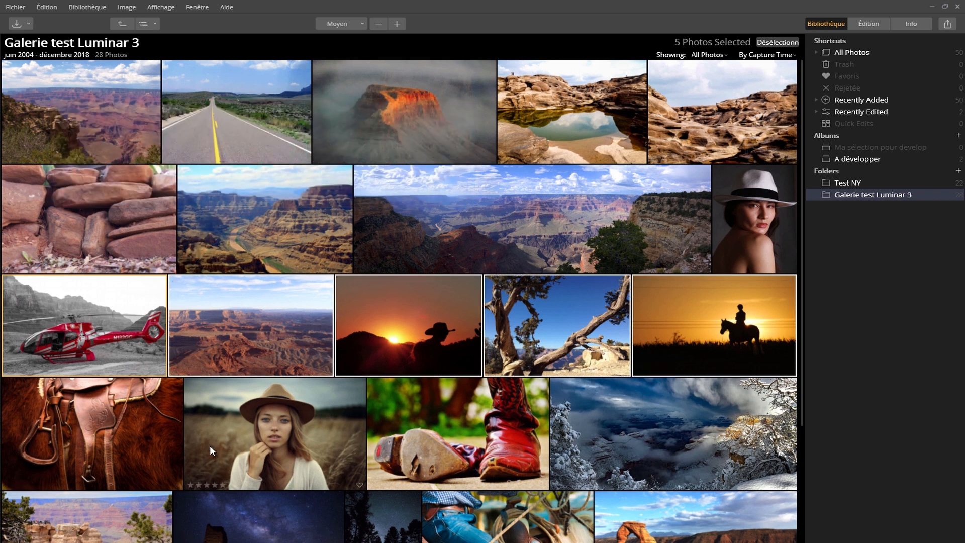
pyautogui.keyDown('ctrl'); pyautogui.click(137, 427); pyautogui.keyUp('ctrl')
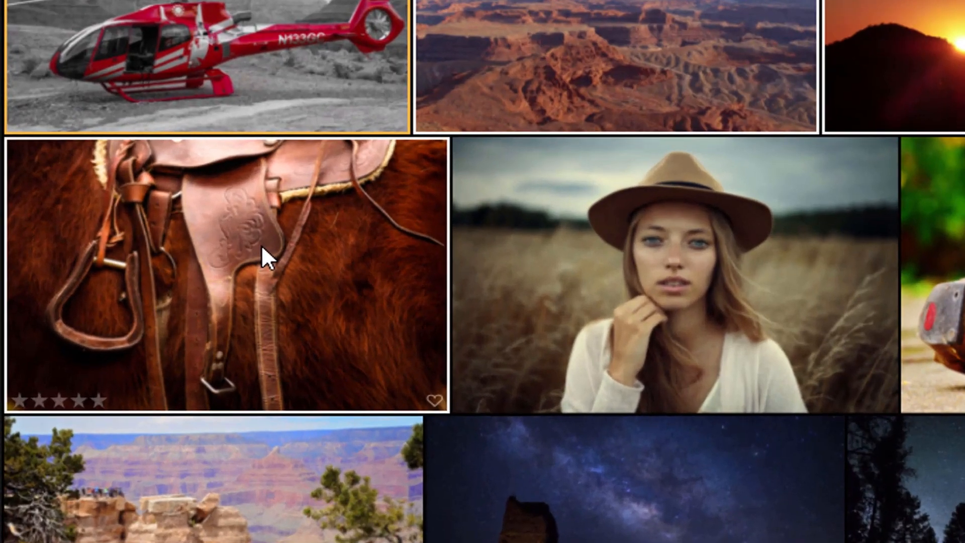
pyautogui.rightClick(106, 422)
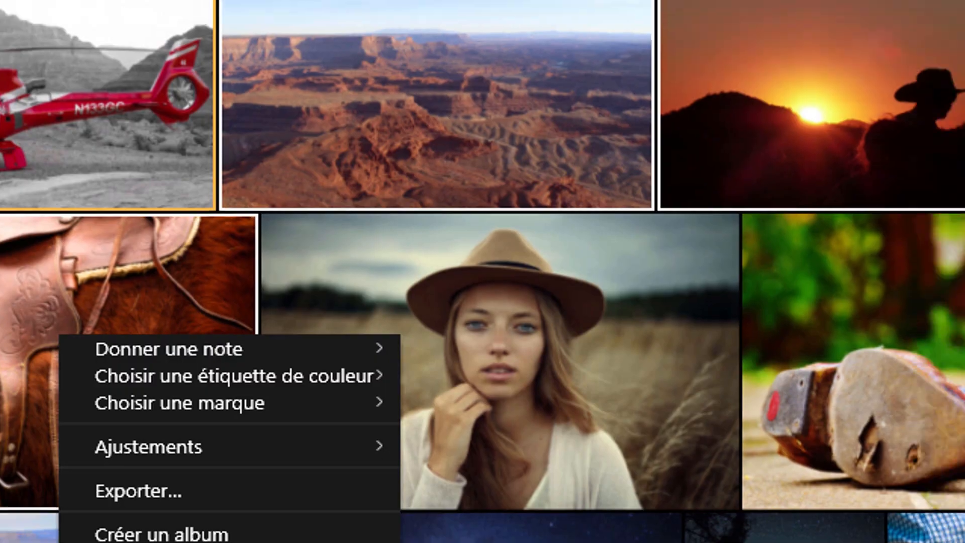
pyautogui.click(450, 417)
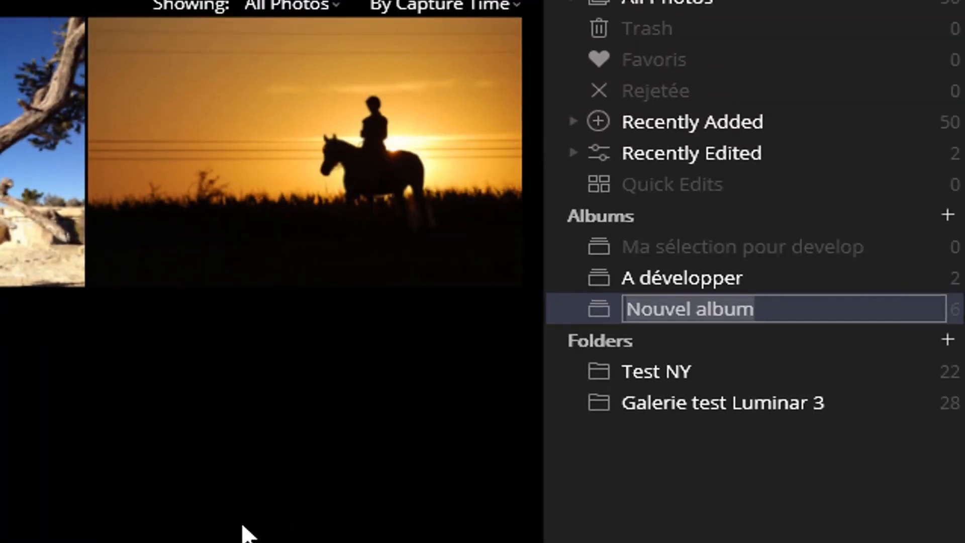
pyautogui.write('Selectio')
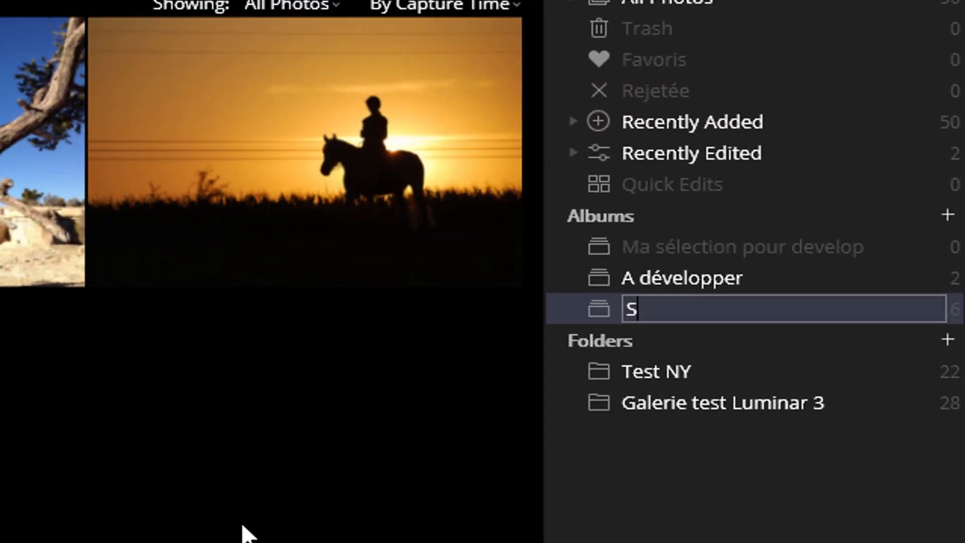
pyautogui.write('n')
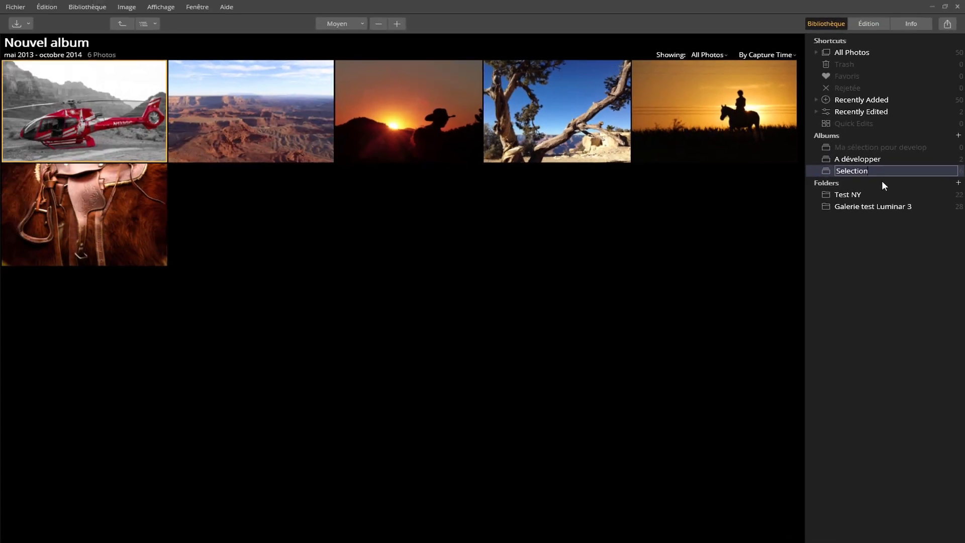
pyautogui.click(873, 159)
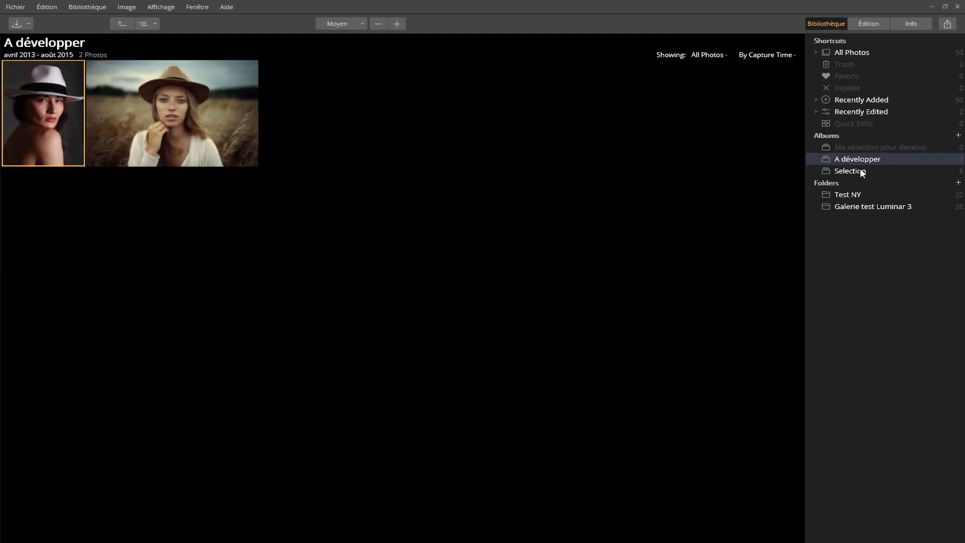
# Show the Selection album, view its horse rider silhouette photo enlarged, and return to the album's gallery
pyautogui.click(859, 171)
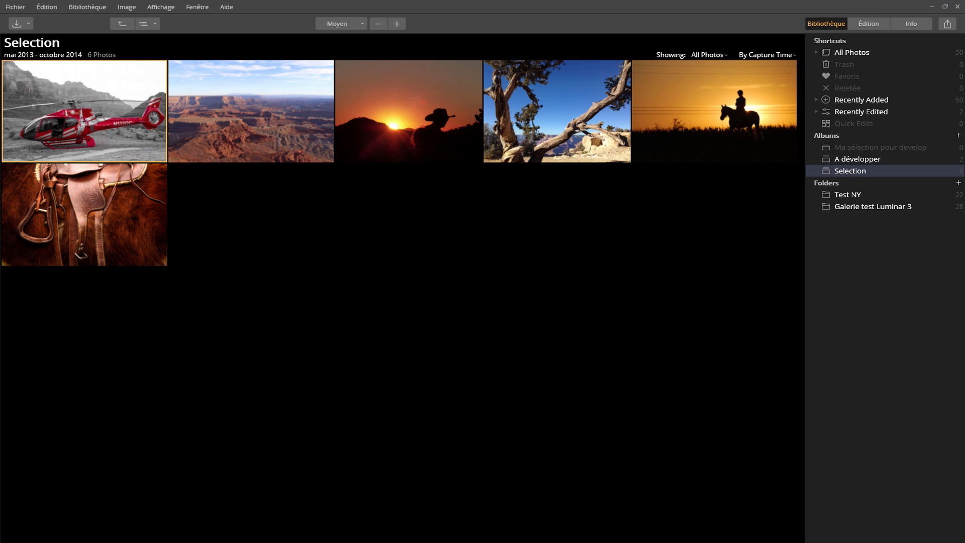
pyautogui.doubleClick(713, 108)
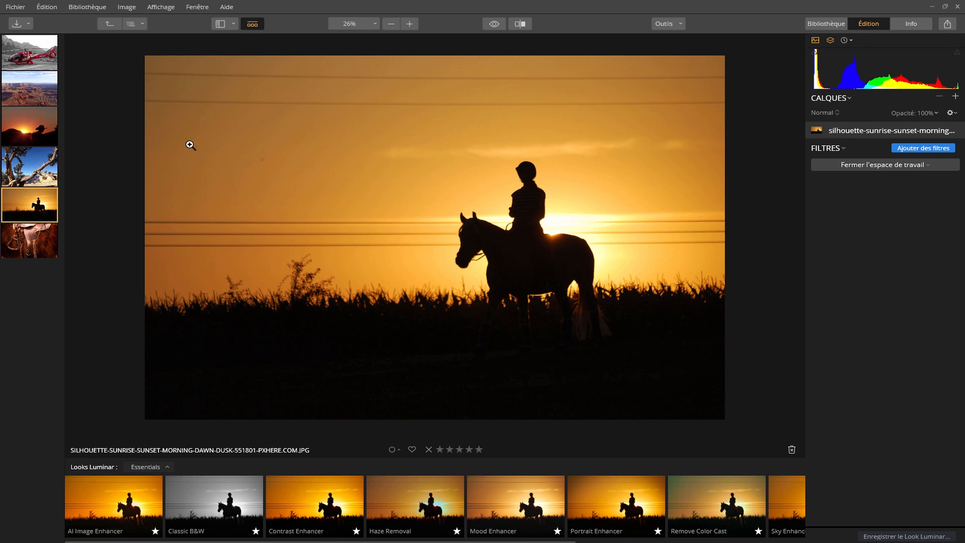
pyautogui.click(111, 23)
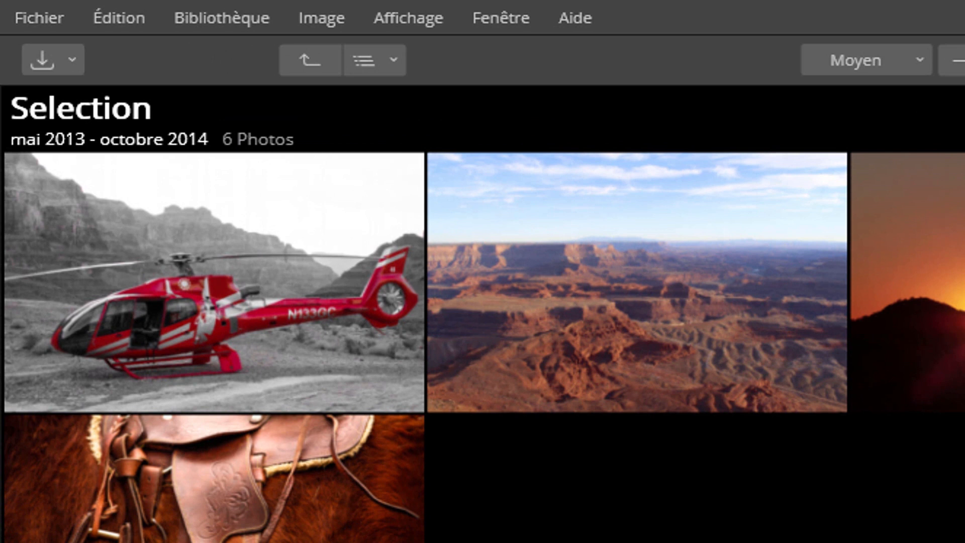
# Create a new catalogue named Test 2 in the _Catalogues luminar folder
pyautogui.click(17, 15)
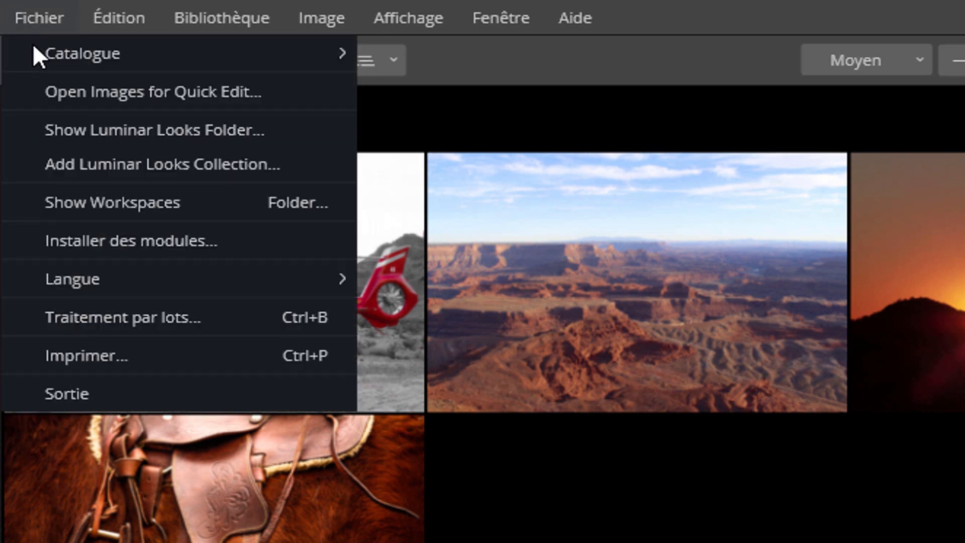
pyautogui.moveTo(35, 47)
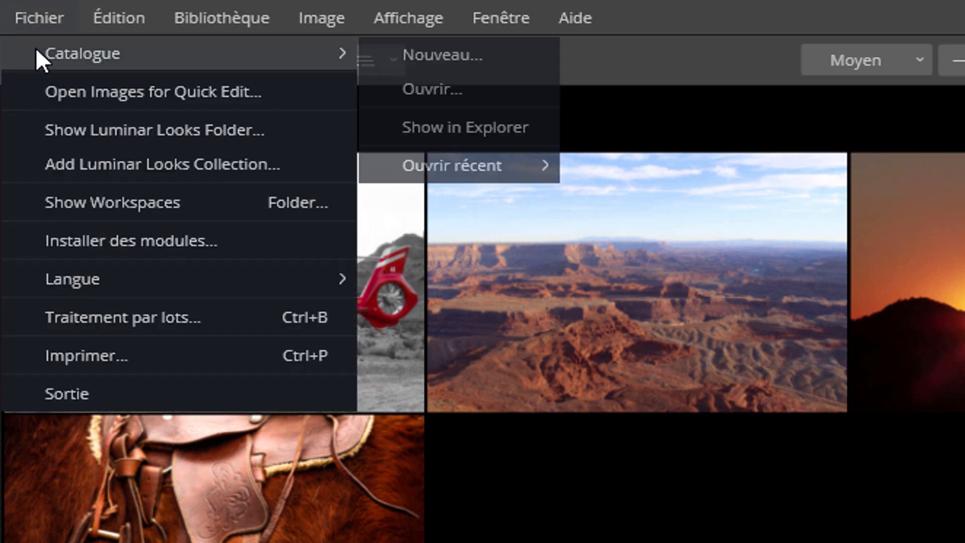
pyautogui.click(417, 46)
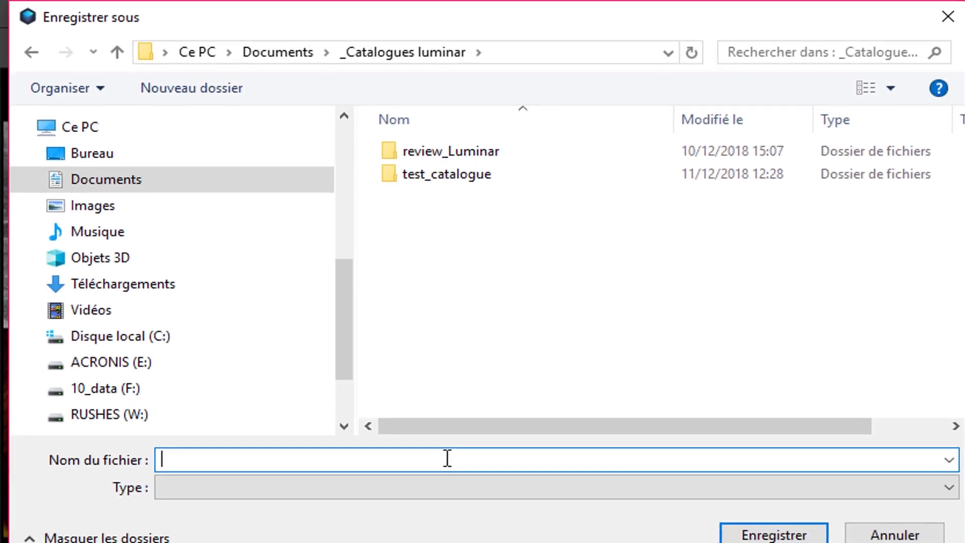
pyautogui.write('Test 2')
pyautogui.press('Return')
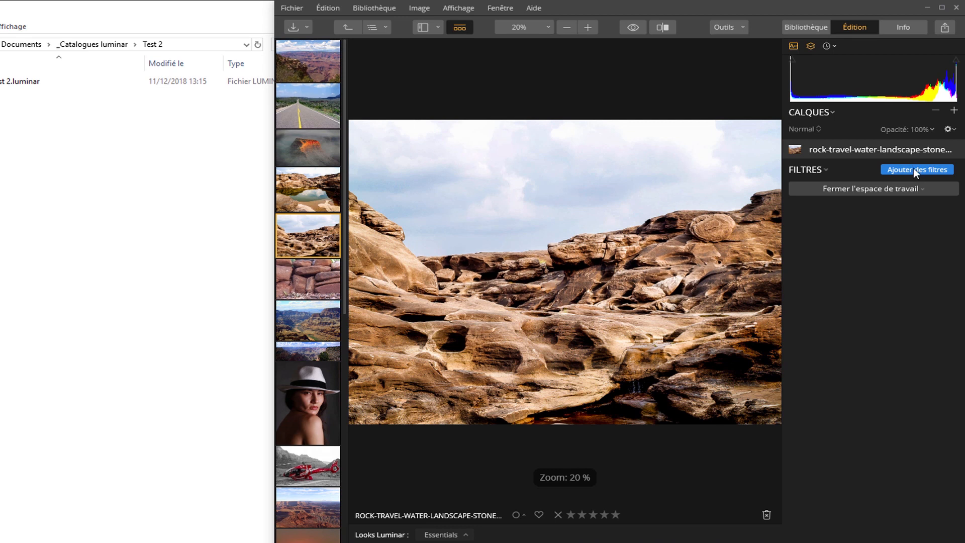
# Add the Embellisseur de ciel IA filter to the rocky landscape photo and strengthen its sky effect
pyautogui.click(912, 168)
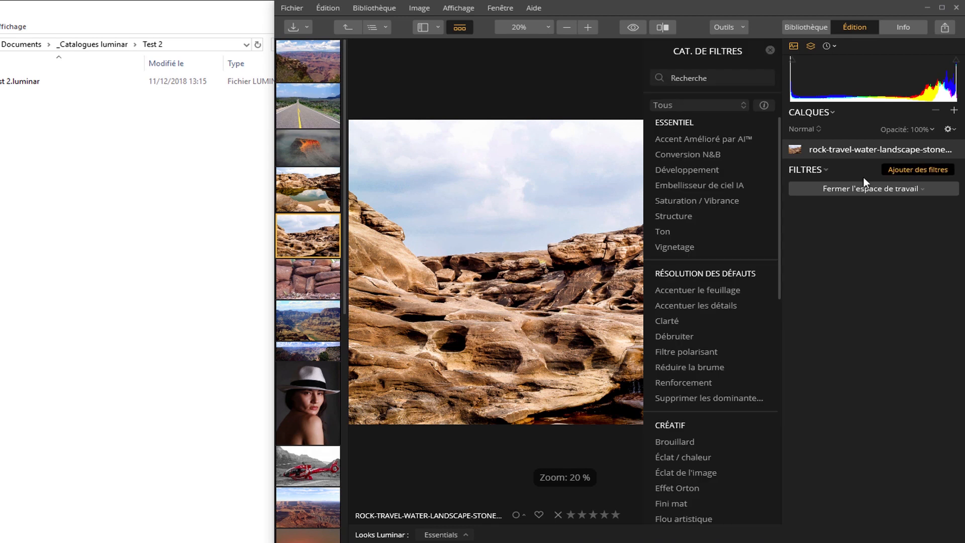
pyautogui.click(715, 186)
pyautogui.moveTo(858, 231); pyautogui.dragTo(926, 227)
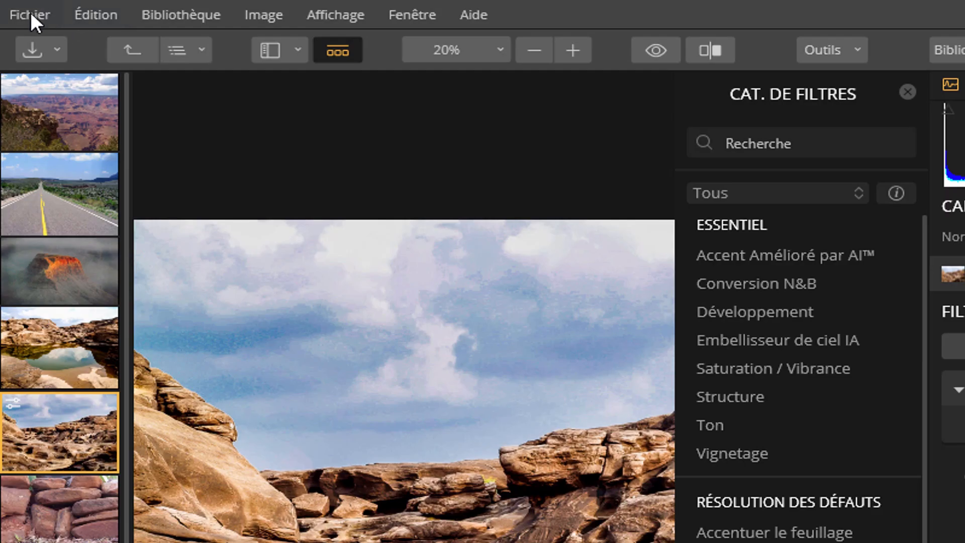
# Open the existing review_Luminar catalogue from the _Catalogues luminar folder
pyautogui.click(31, 13)
pyautogui.moveTo(286, 40)
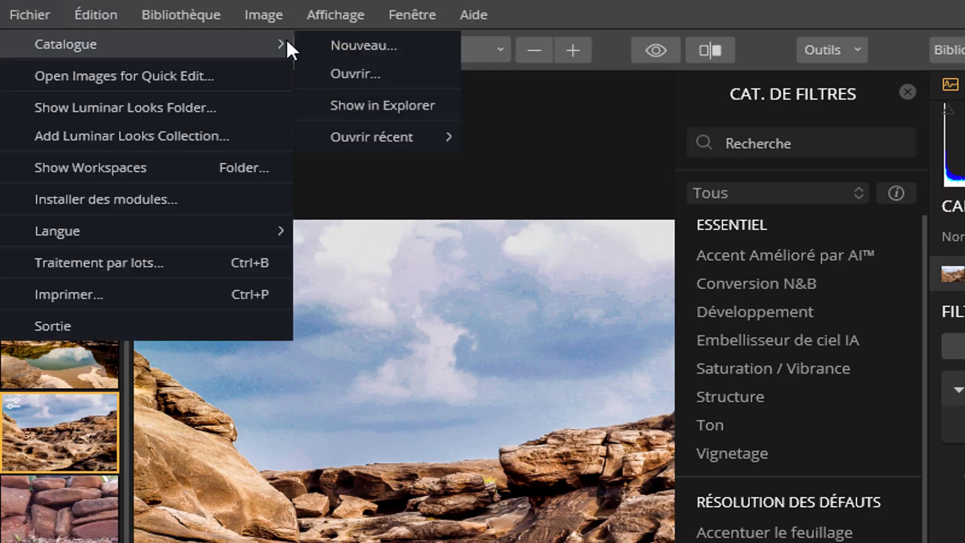
pyautogui.click(373, 74)
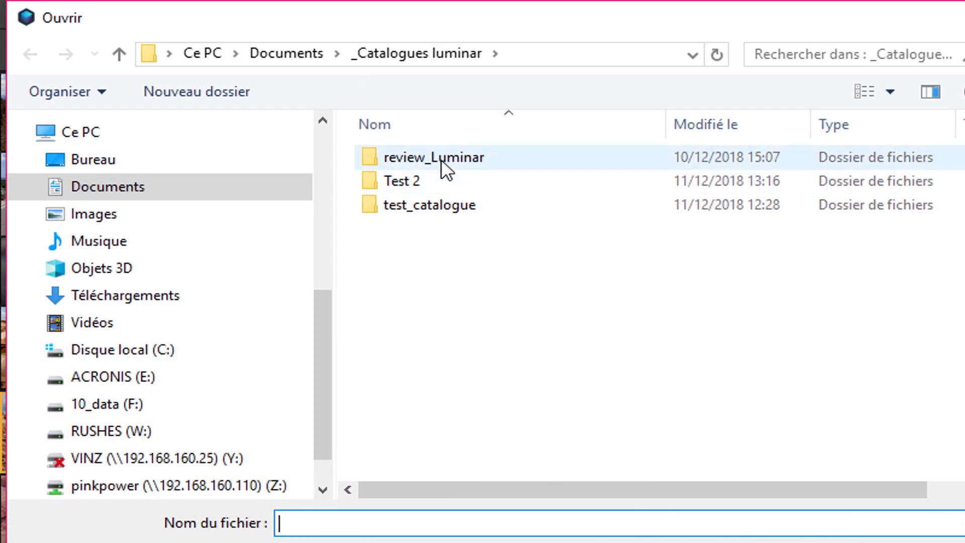
pyautogui.doubleClick(441, 159)
pyautogui.doubleClick(445, 158)
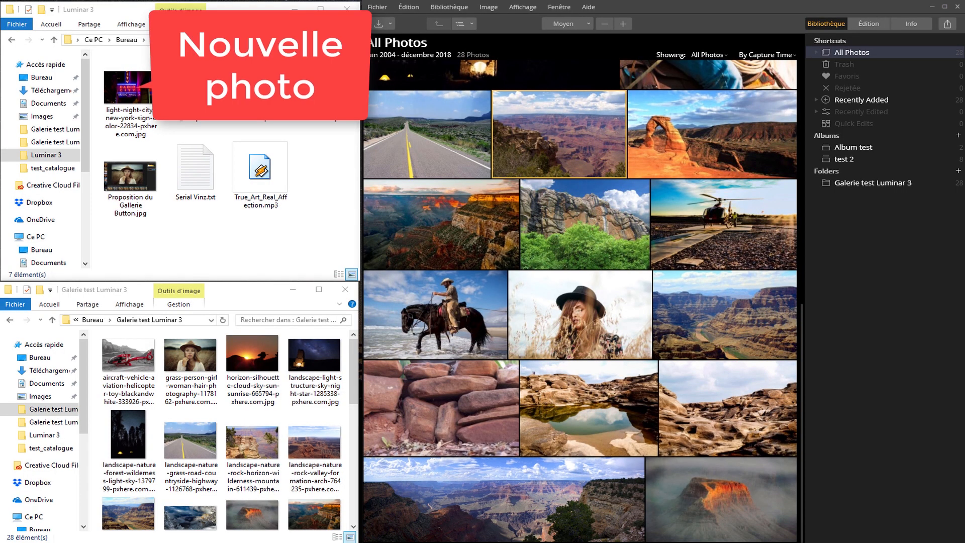
# Put the New York neon sign photo from the Luminar 3 folder into Galerie test Luminar 3 and select it in the library
pyautogui.moveTo(128, 96); pyautogui.dragTo(218, 412)
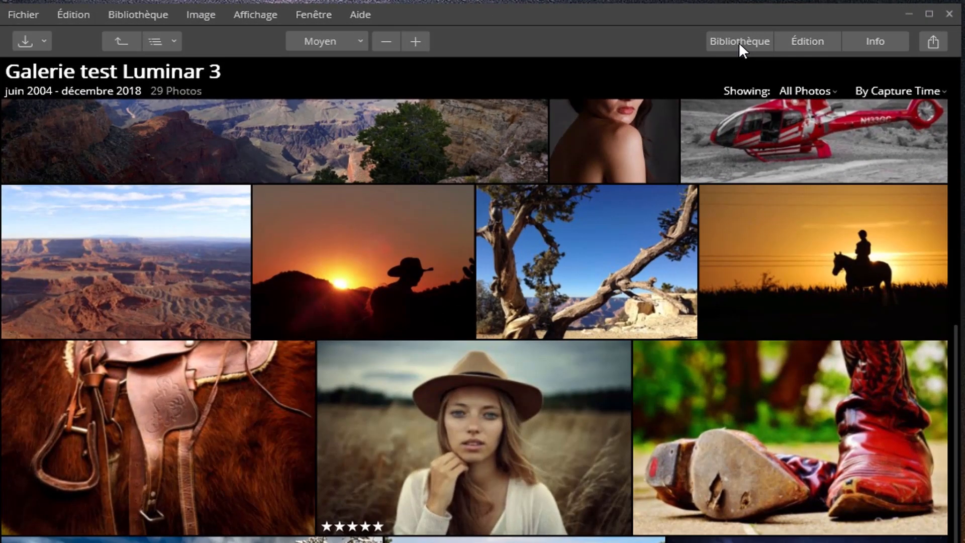
pyautogui.scroll(-3, 804, 209)
pyautogui.scroll(-3, 798, 221)
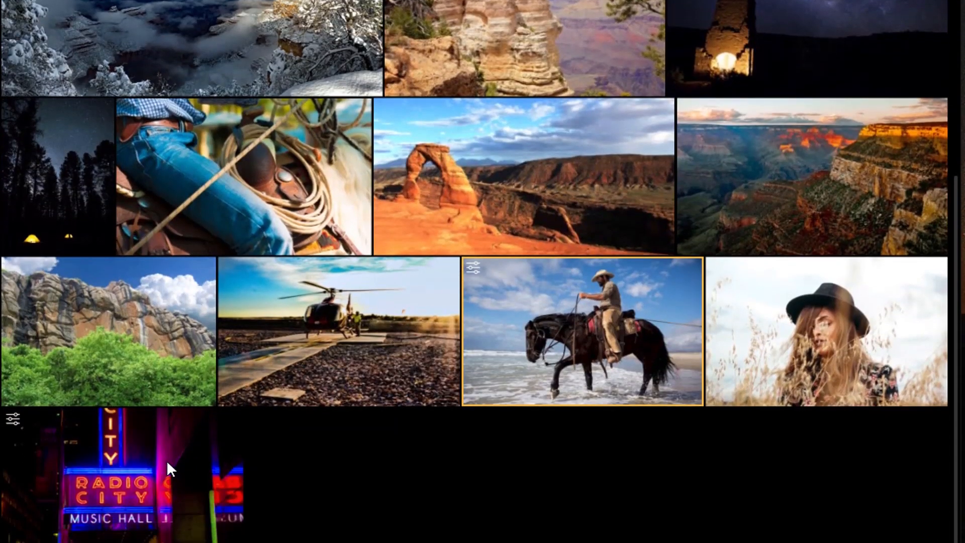
pyautogui.click(191, 457)
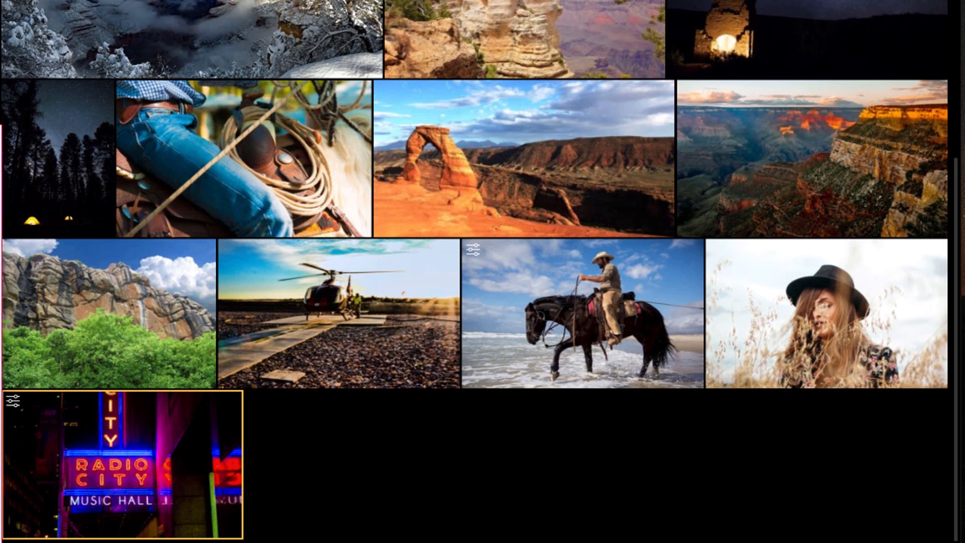
# Open the cowboy on horseback beach photo for editing, apply Accent Amélioré par AI with Renforcer at 19, and compare without the filter
pyautogui.doubleClick(573, 323)
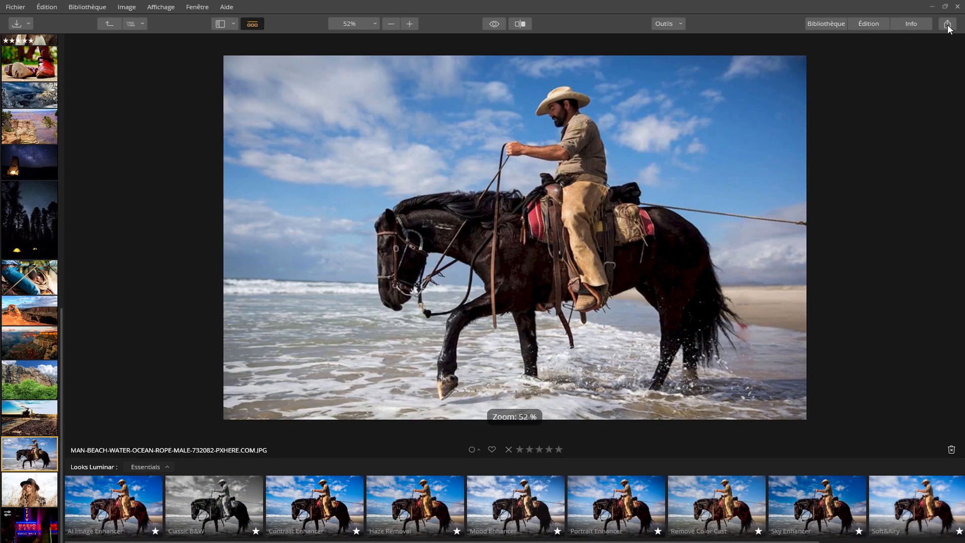
pyautogui.click(864, 25)
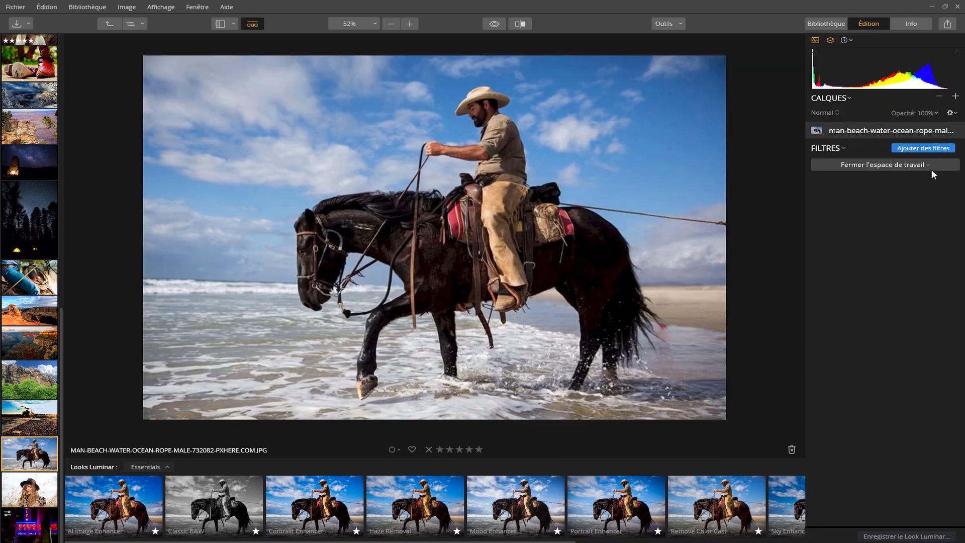
pyautogui.click(933, 149)
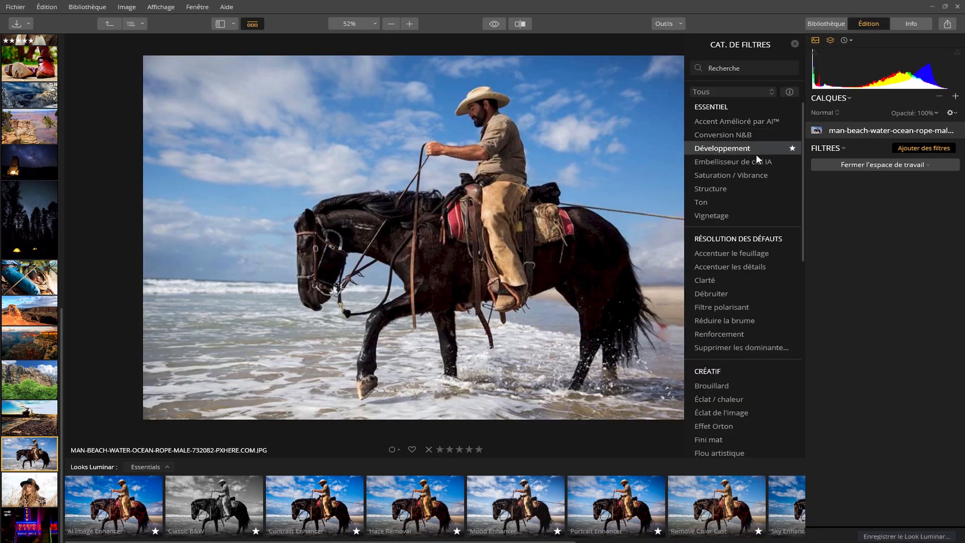
pyautogui.click(753, 123)
pyautogui.moveTo(873, 202)
pyautogui.mouseDown()
pyautogui.moveTo(927, 200)
pyautogui.moveTo(875, 203)
pyautogui.moveTo(884, 203)
pyautogui.mouseUp()
pyautogui.click(950, 185)
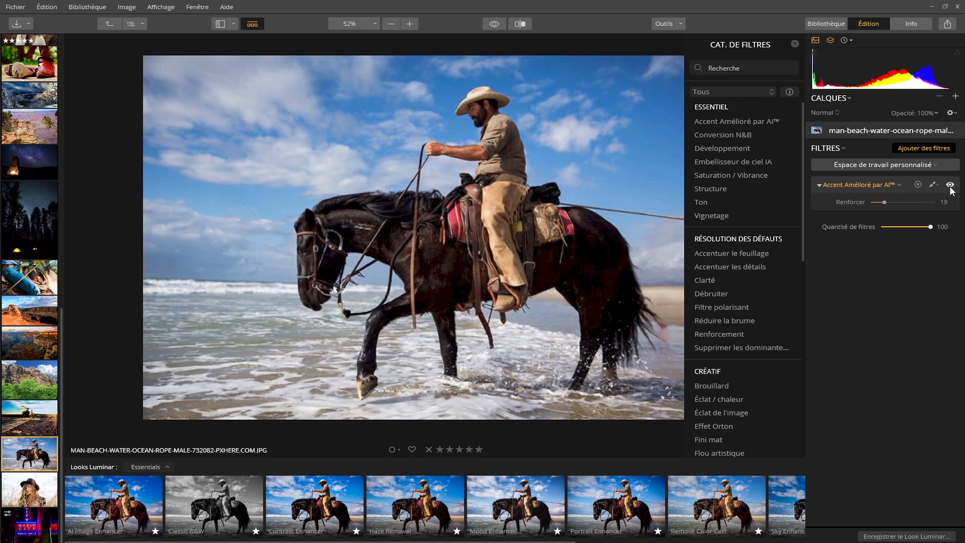
pyautogui.click(950, 186)
# Add the Embellisseur de ciel IA filter with Quantité at 28 and preview the photo before and after editing
pyautogui.click(754, 161)
pyautogui.moveTo(875, 242); pyautogui.dragTo(887, 241)
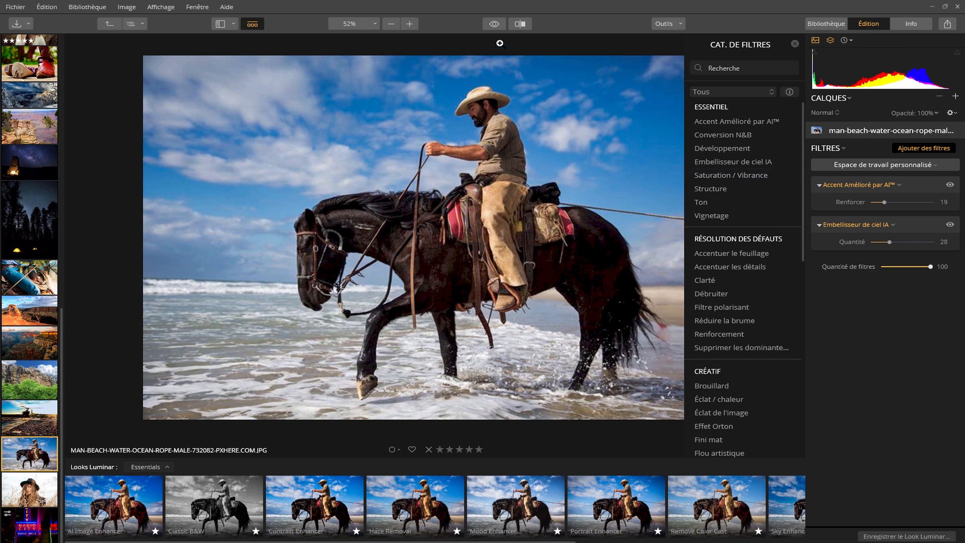
pyautogui.click(494, 24)
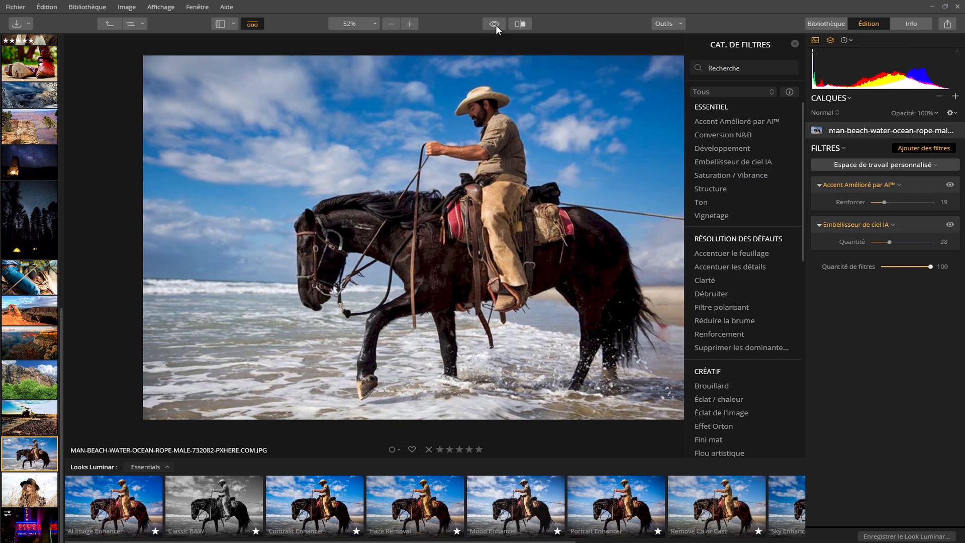
# Add the Saturation / Vibrance filter with Vibrance at -17 and compare the result with the original photo
pyautogui.click(725, 176)
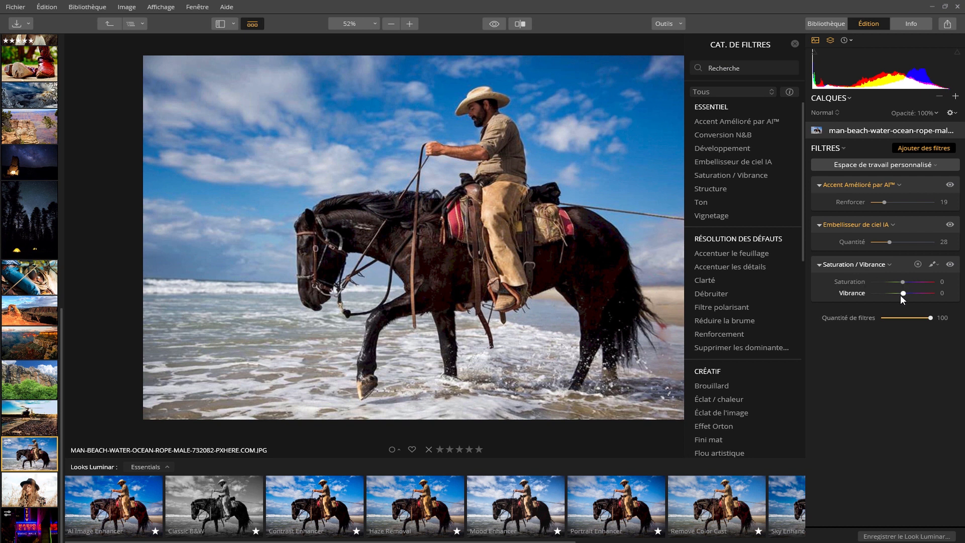
pyautogui.moveTo(900, 294); pyautogui.dragTo(898, 294)
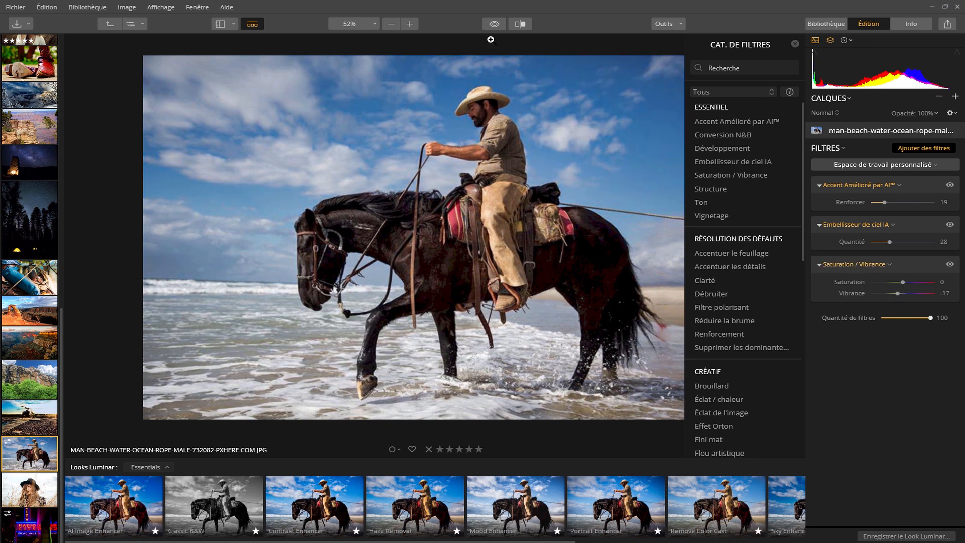
pyautogui.click(496, 23)
pyautogui.click(496, 23)
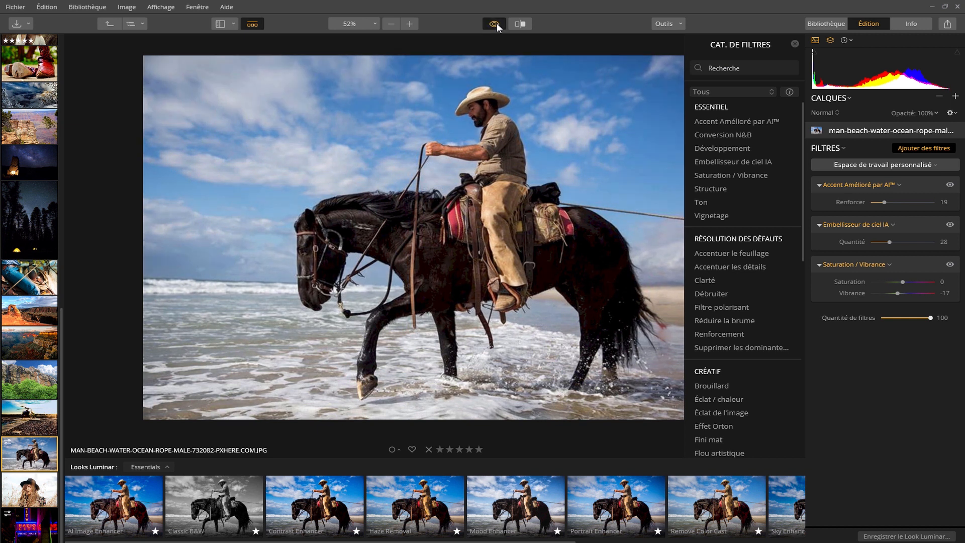